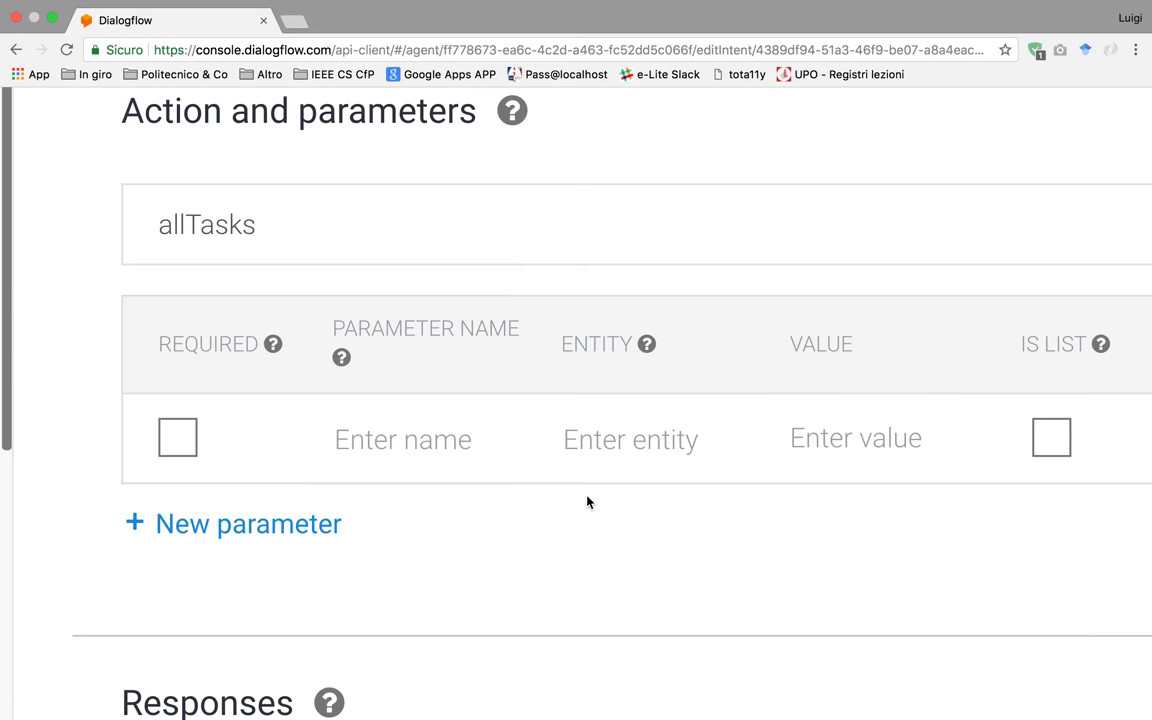
Step: Review the responses and fulfillment settings of the allTasks intent, and return to the intents list
scroll(588, 502, "down", 6)
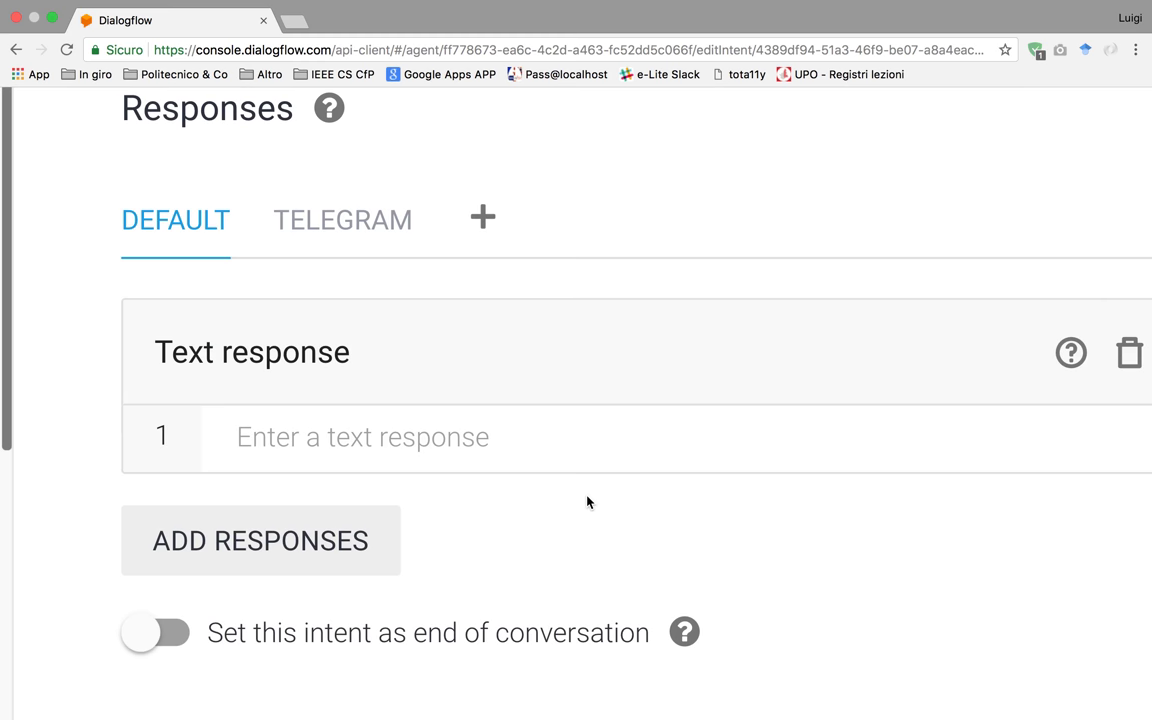
scroll(588, 502, "down", 5)
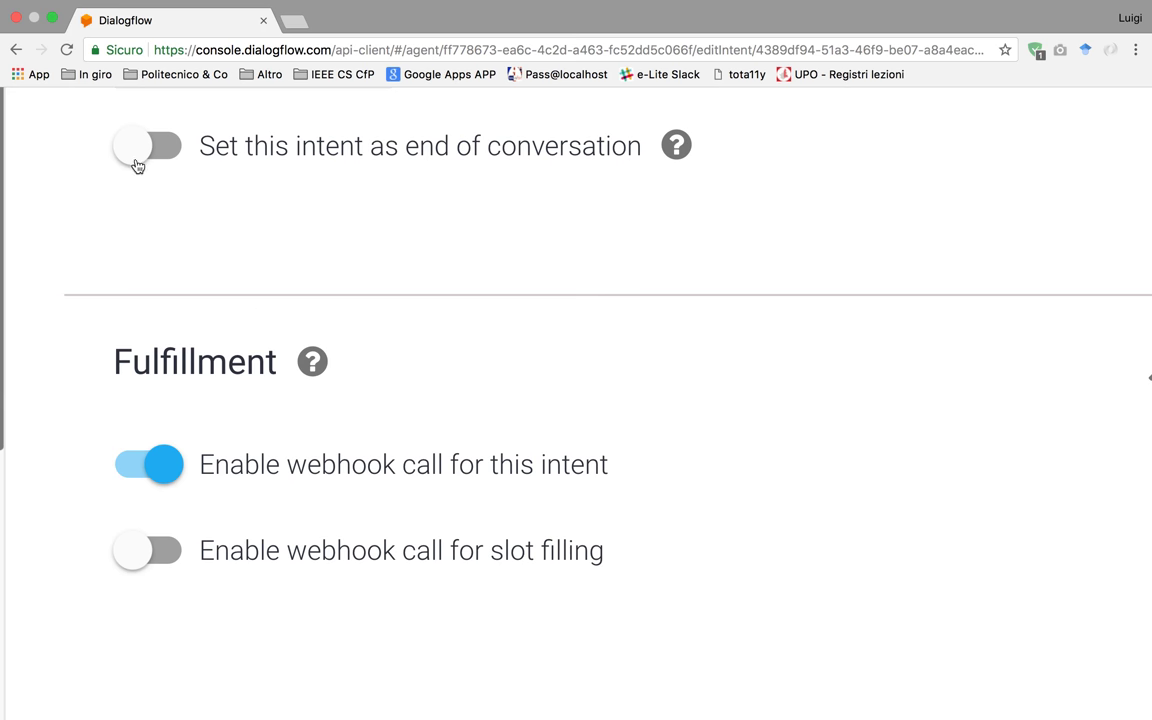
left_click(15, 50)
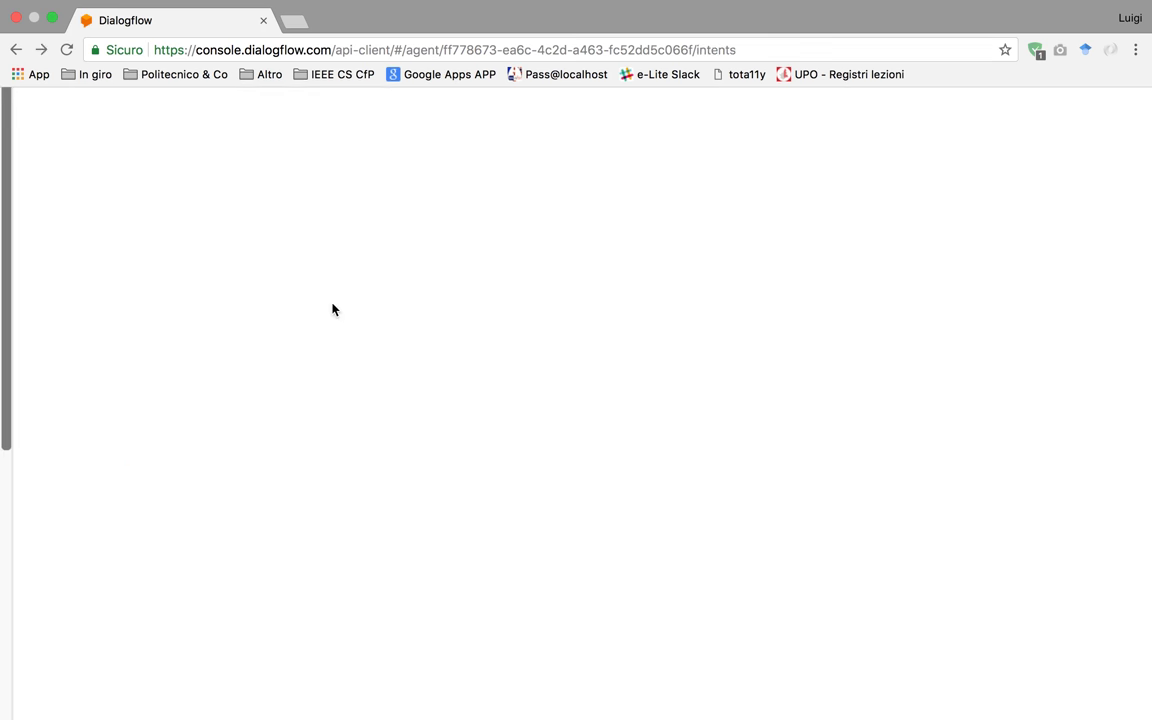
Step: Open the "ask for single task" intent and examine its user expressions, action, parameters, responses and fulfillment settings
scroll(390, 355, "down", 2)
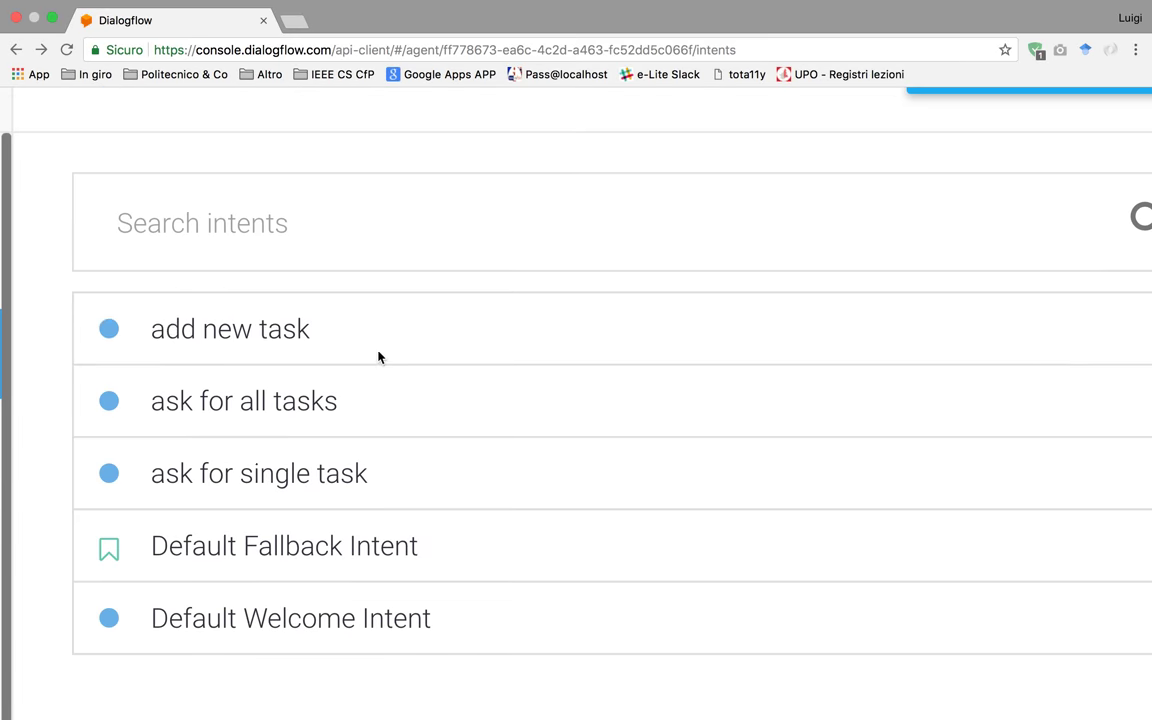
left_click(254, 480)
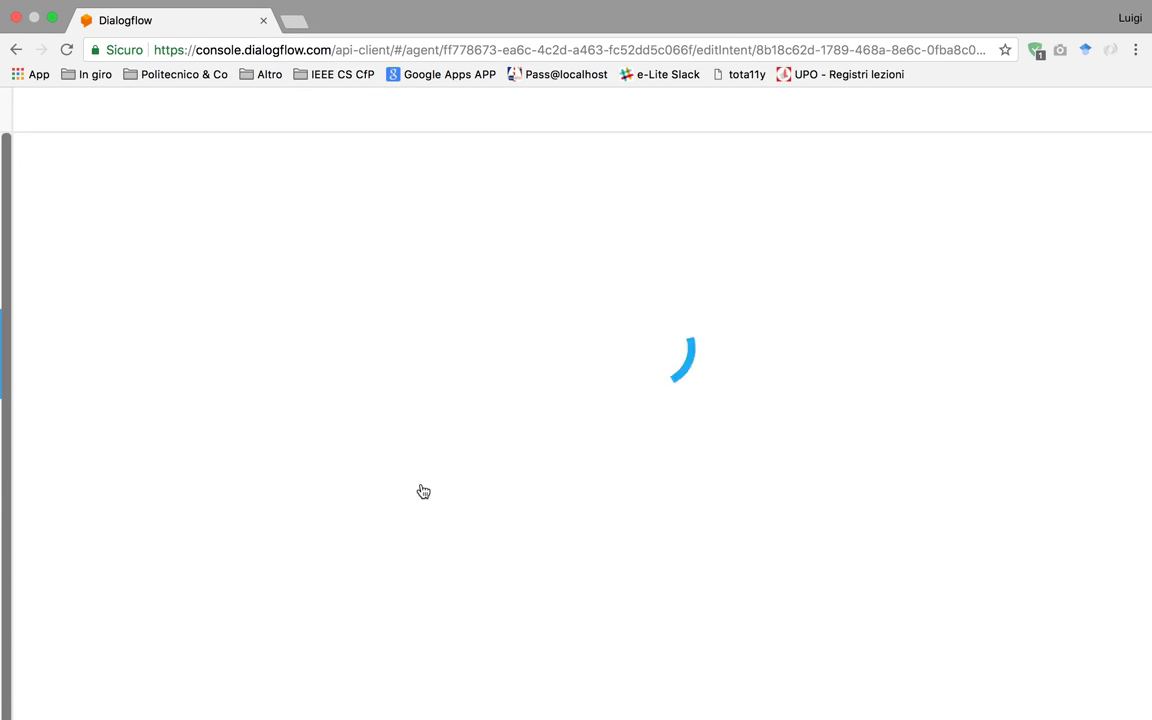
scroll(612, 432, "down", 5)
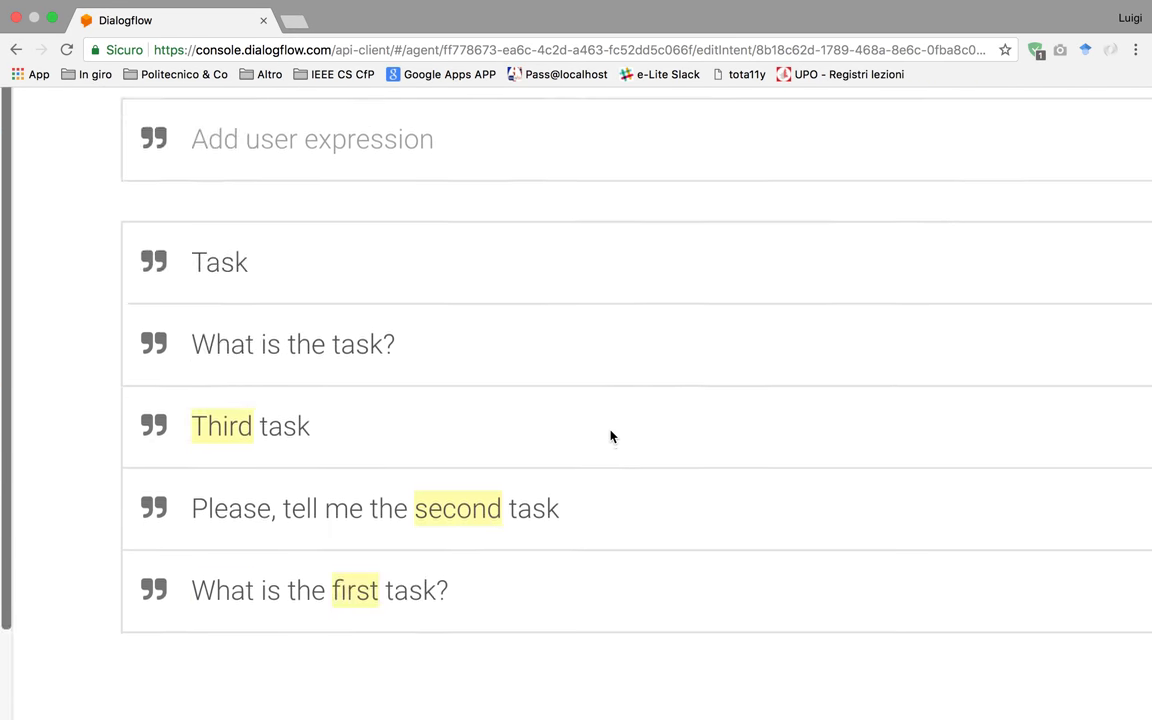
scroll(612, 436, "down", 1)
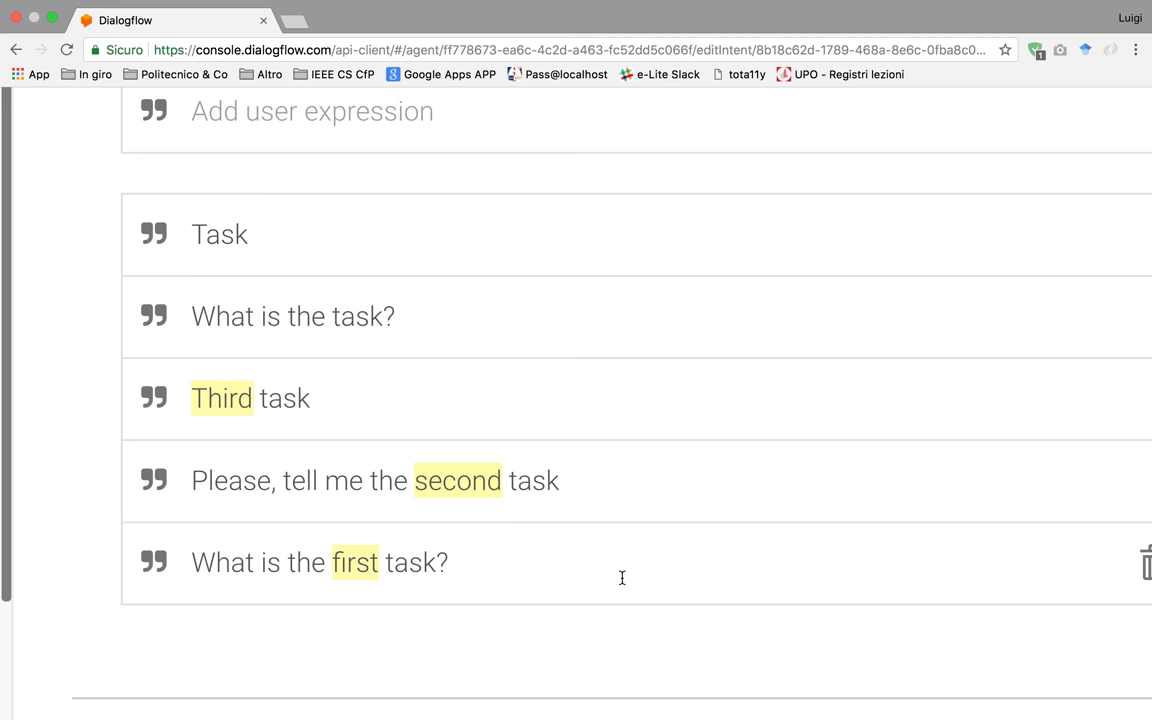
scroll(622, 578, "down", 4)
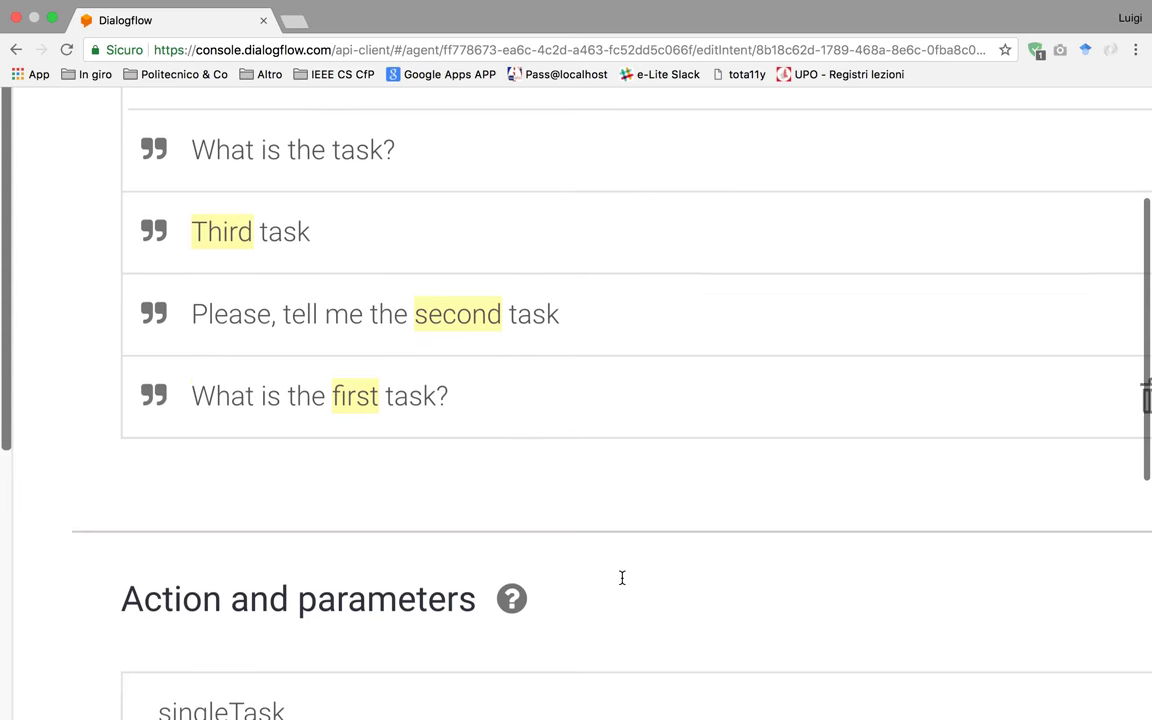
scroll(622, 584, "down", 3)
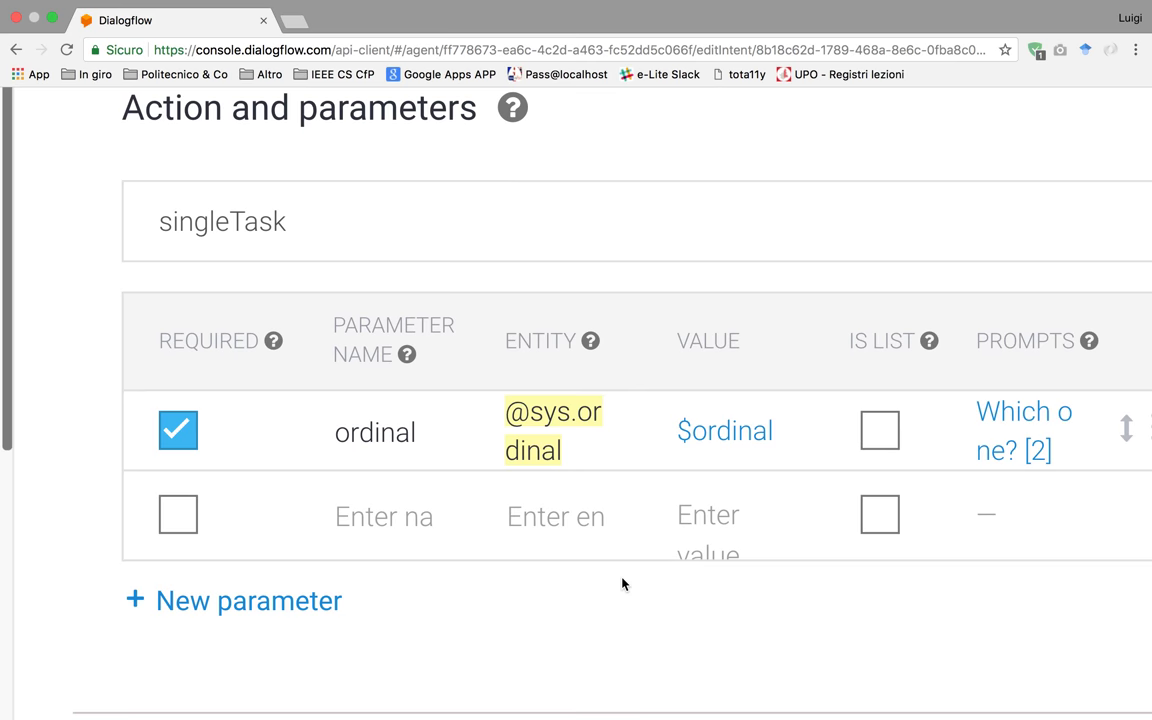
scroll(621, 584, "down", 10)
scroll(621, 584, "down", 3)
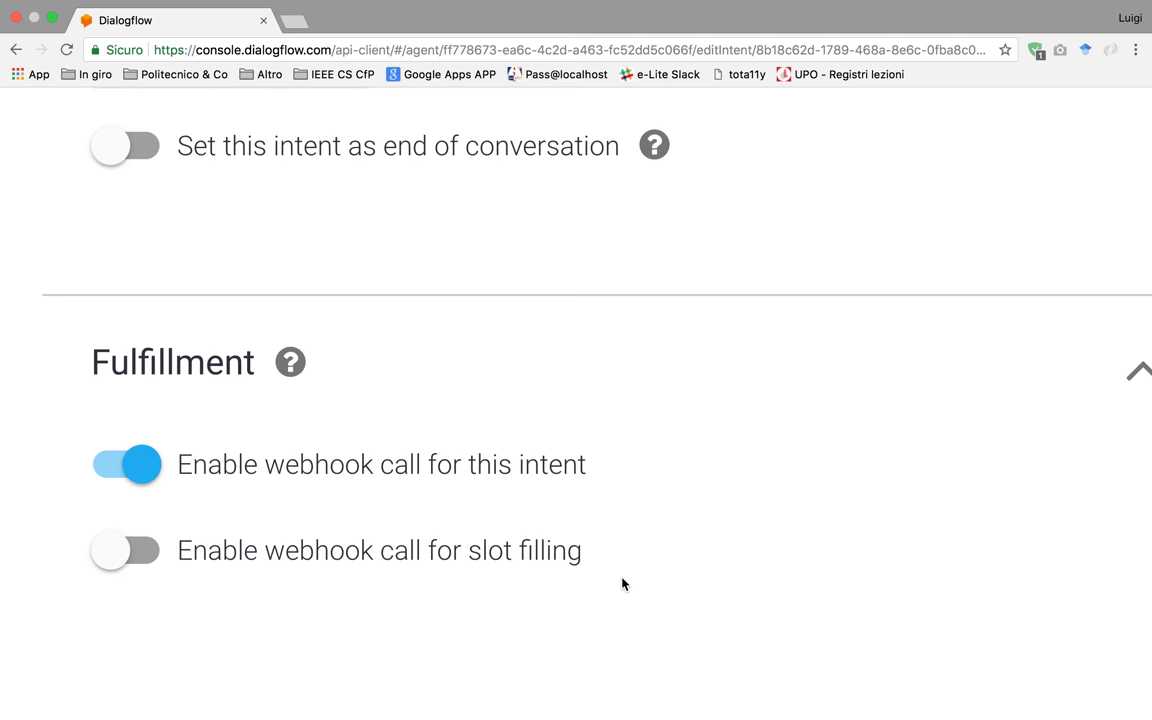
Step: Go back to the intents list and open "add new task" to examine its user expressions, parameters, responses and fulfillment settings
left_click(16, 49)
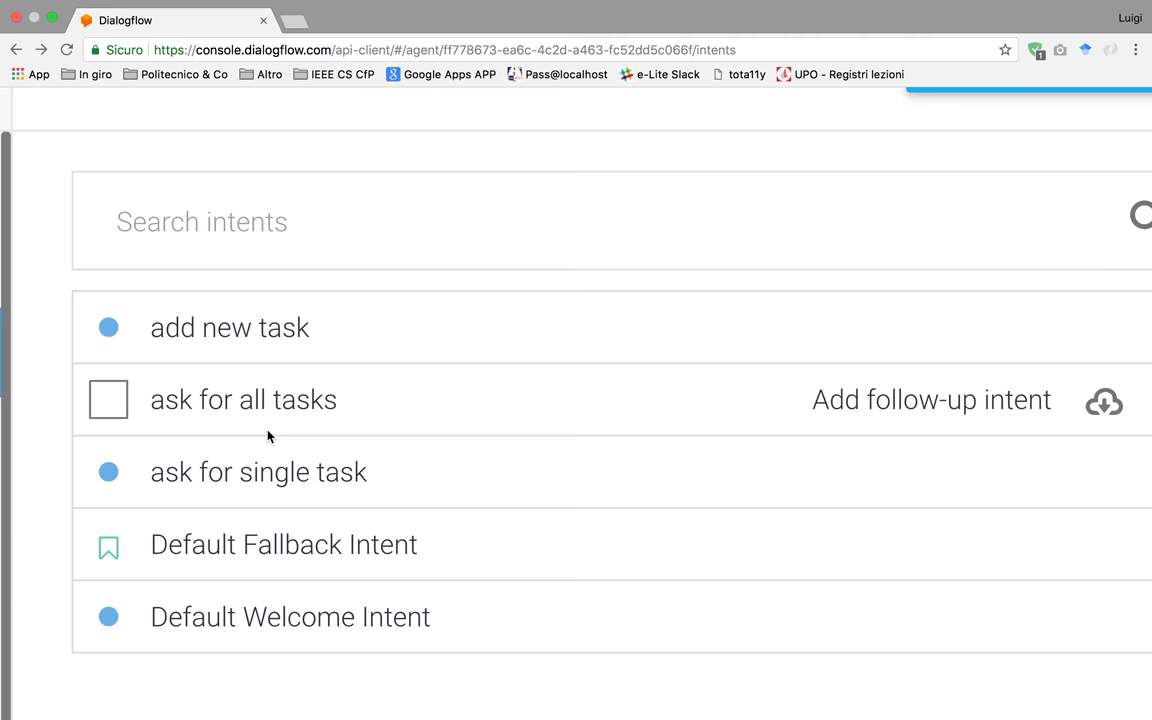
left_click(260, 344)
scroll(650, 519, "down", 6)
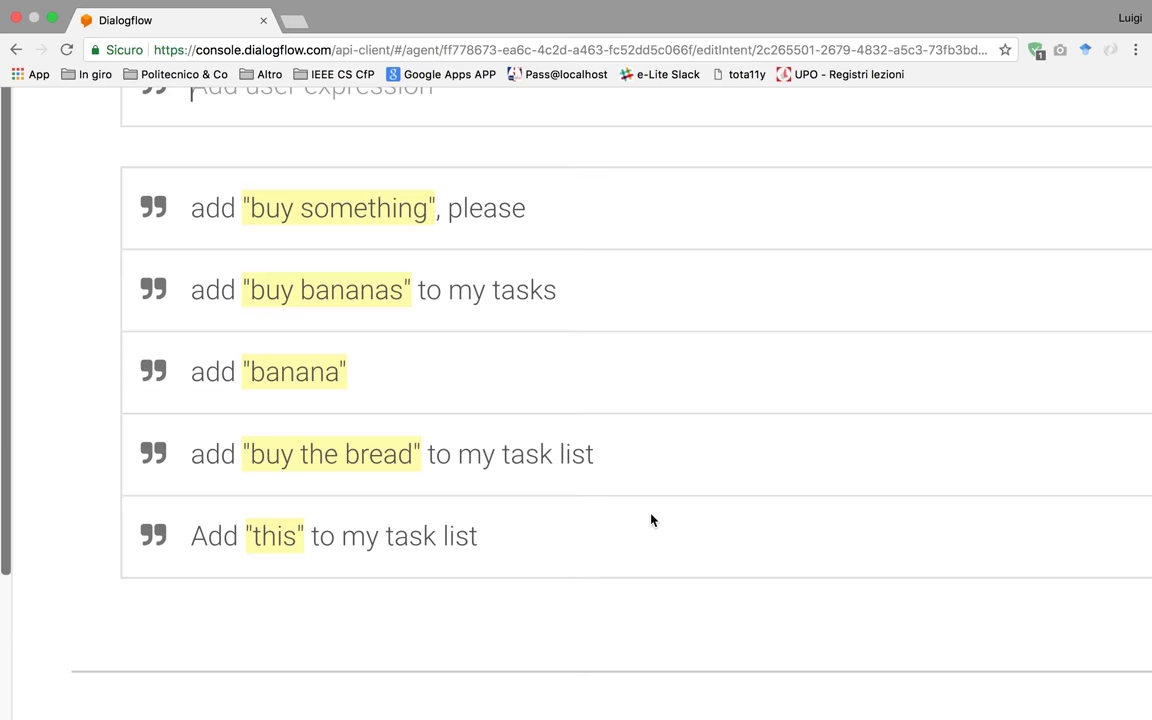
scroll(651, 519, "down", 5)
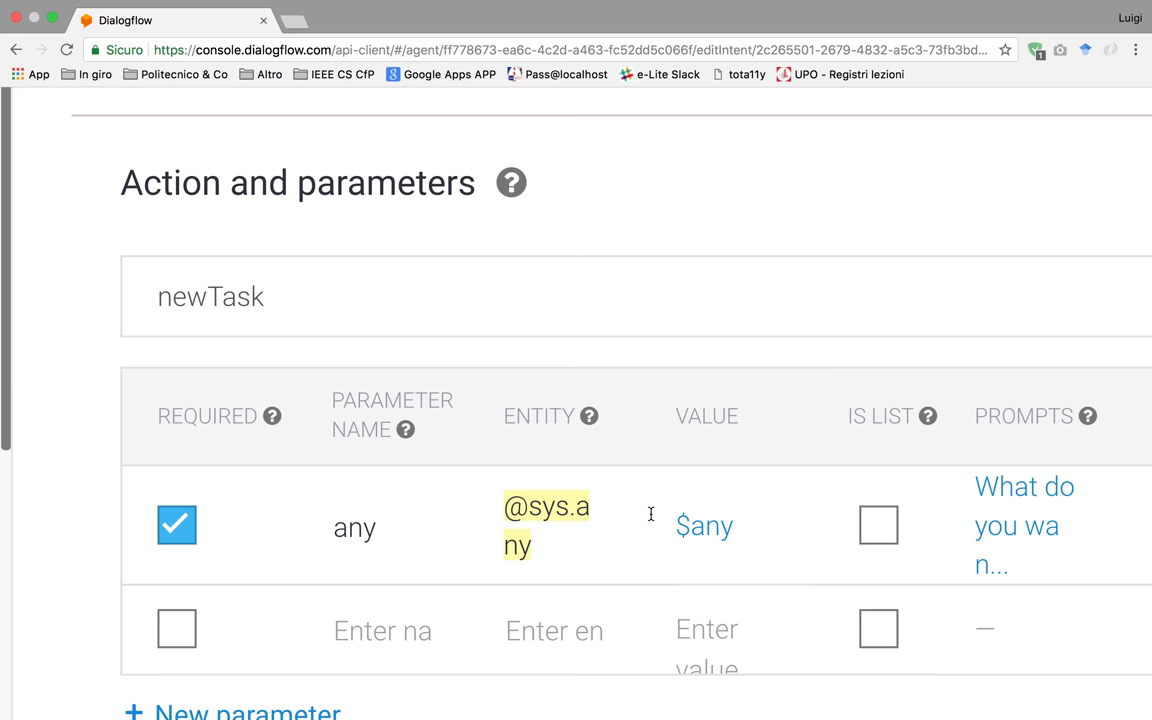
scroll(650, 514, "up", 5)
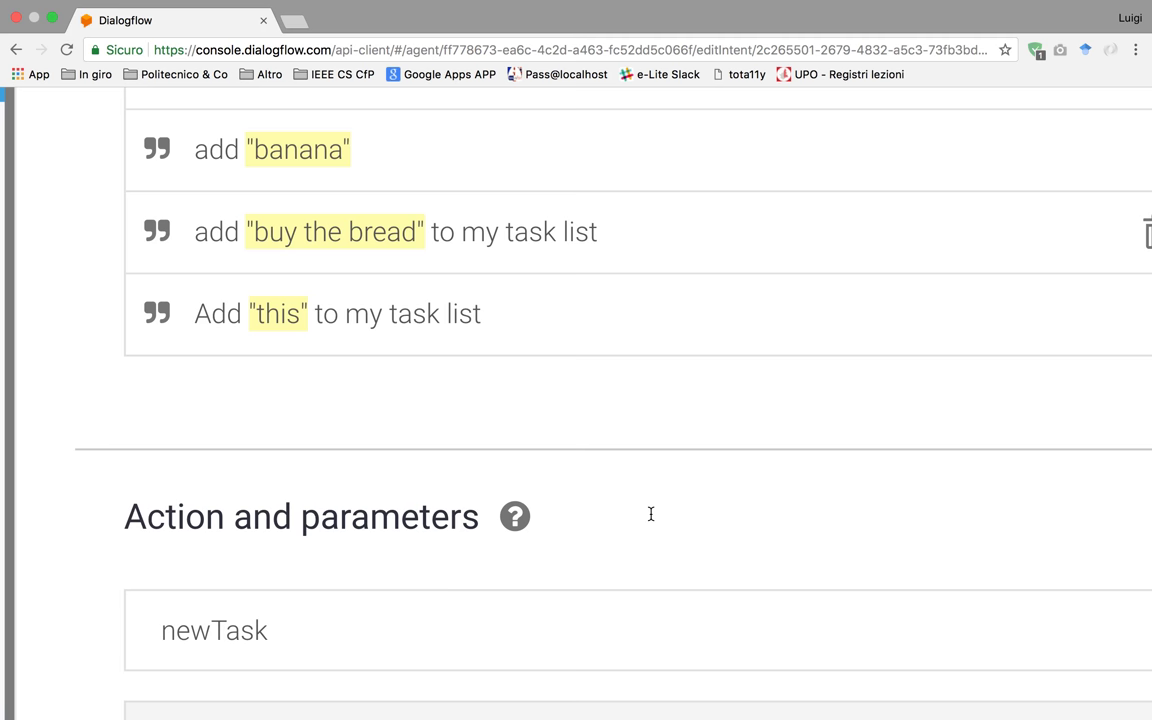
scroll(651, 514, "down", 10)
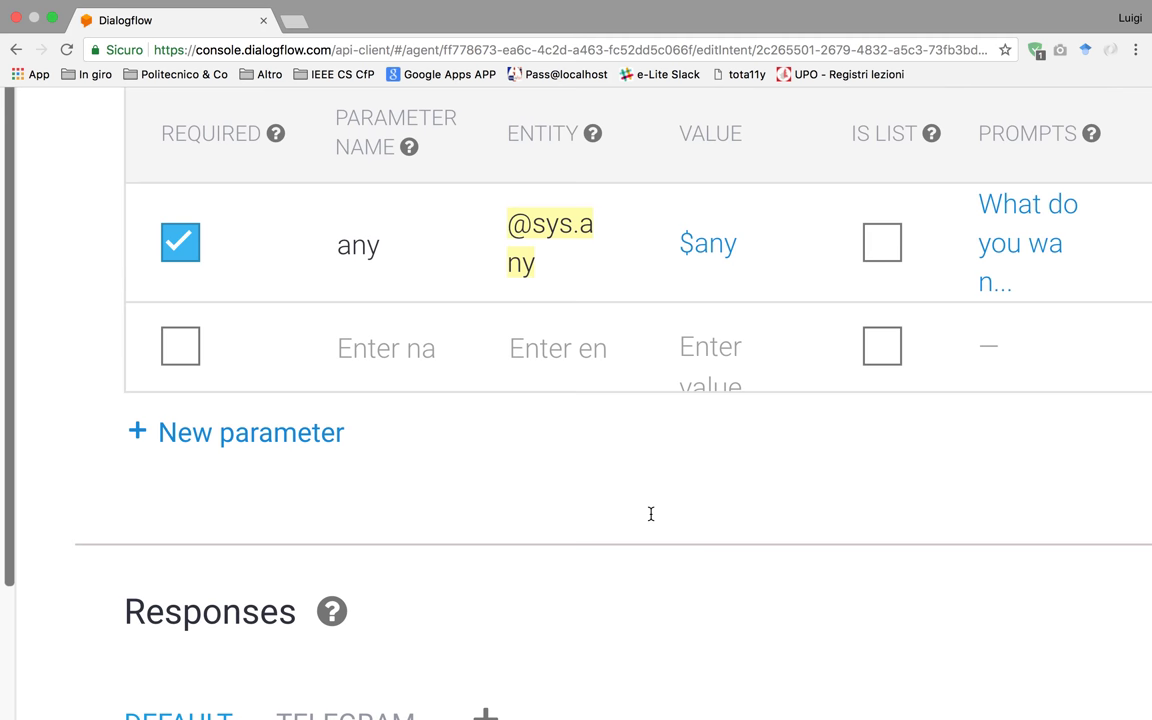
scroll(651, 514, "down", 15)
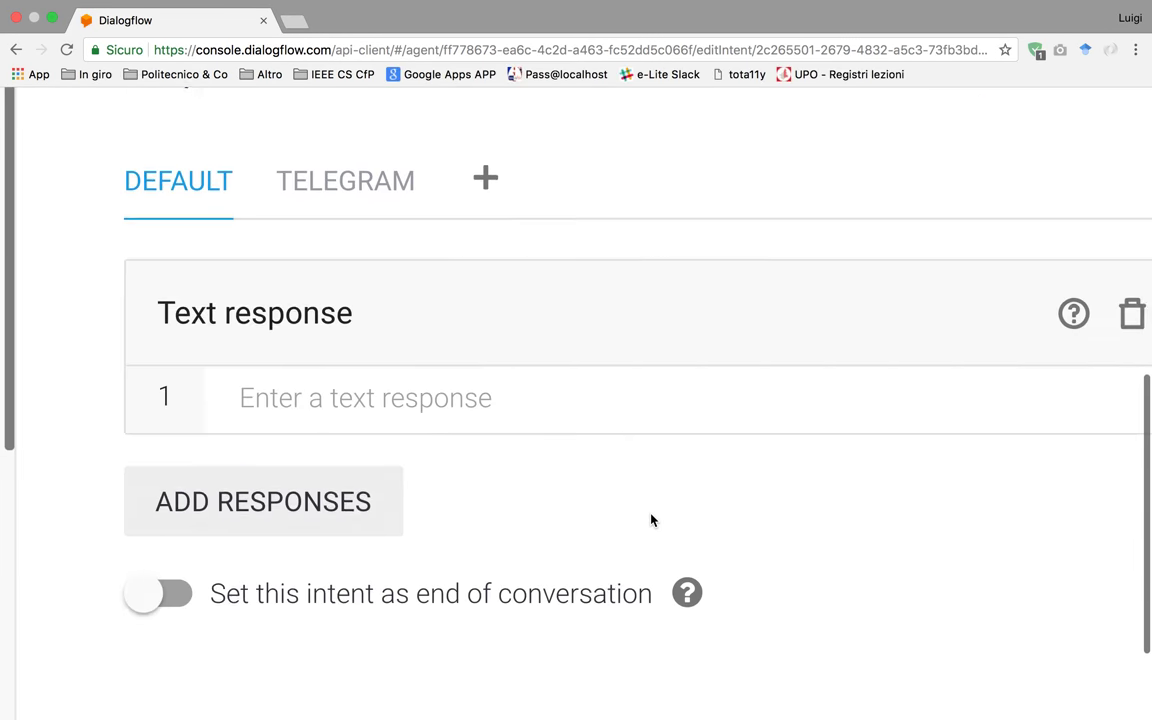
scroll(651, 519, "down", 2)
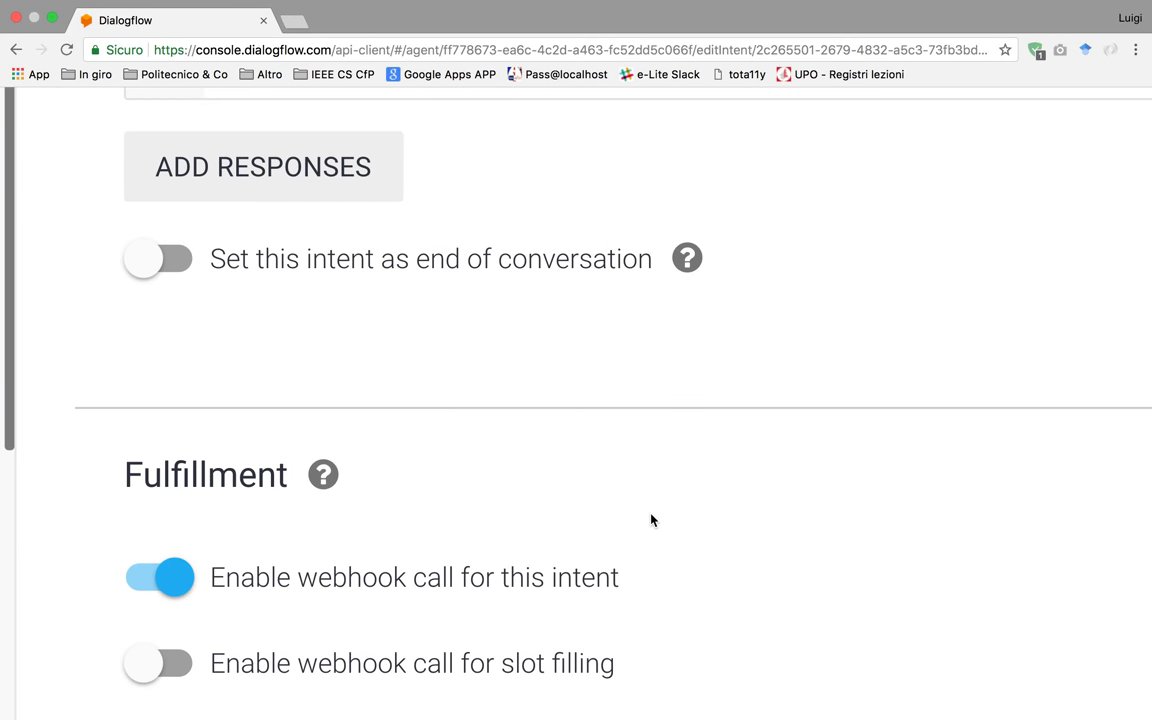
Step: Open the agent's Fulfillment page
mouse_move(316, 442)
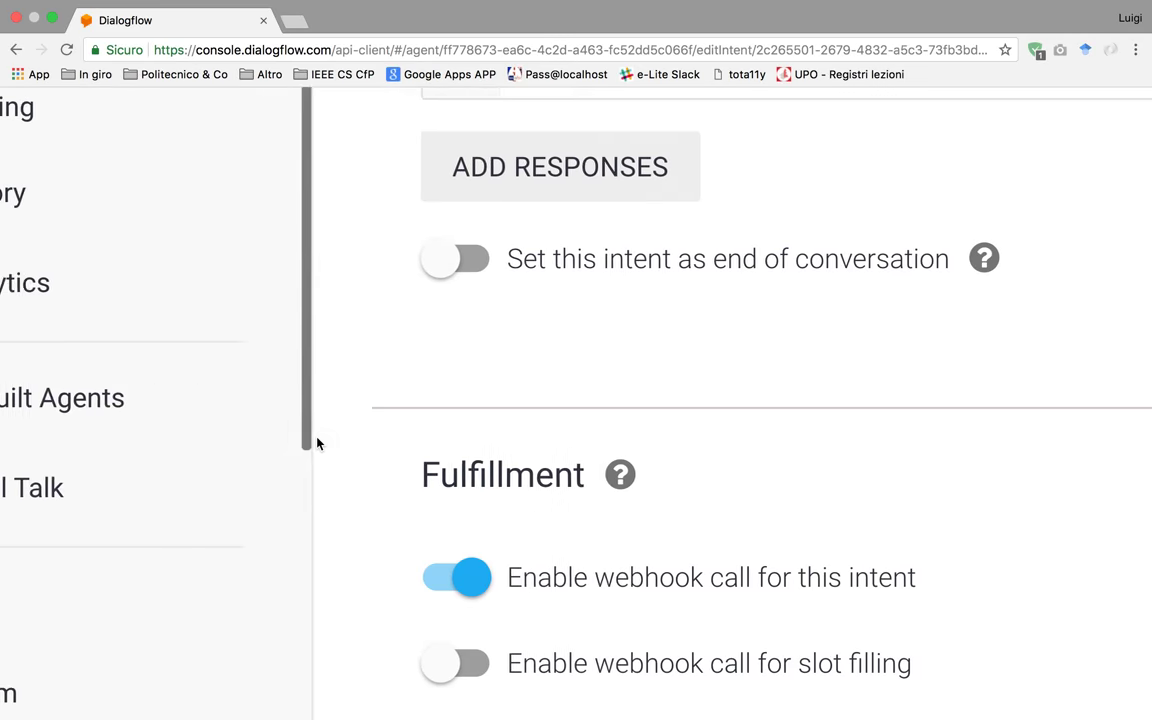
scroll(260, 311, "down", 5)
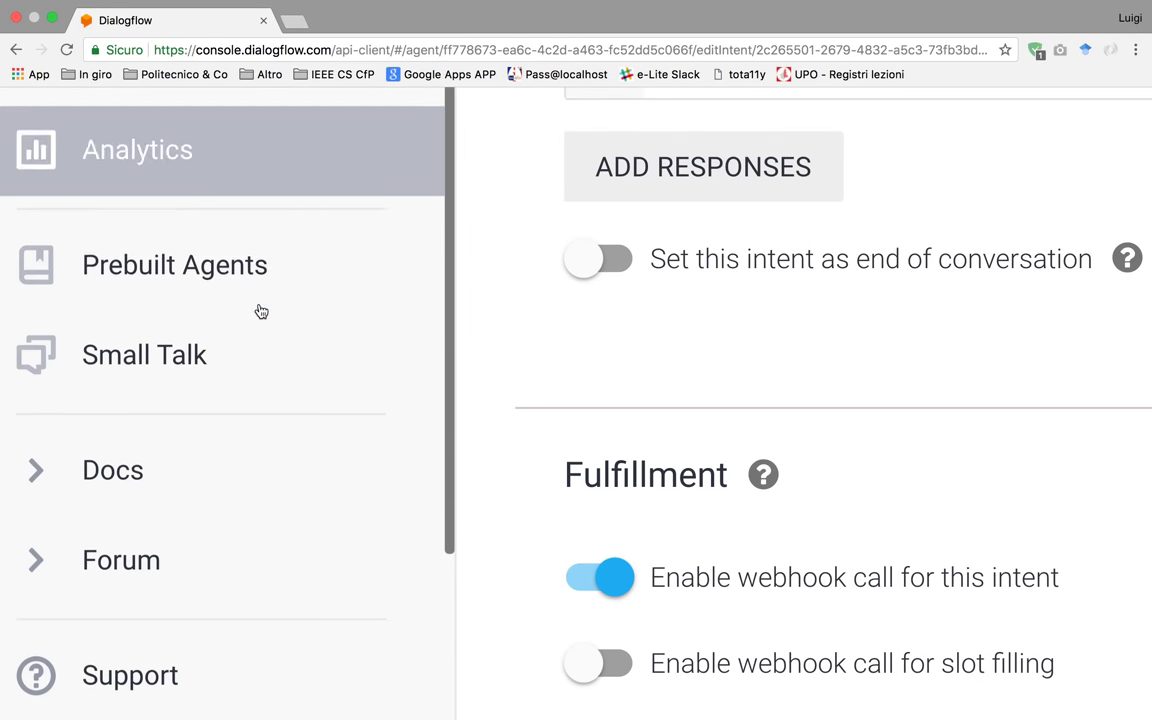
scroll(260, 311, "down", 3)
scroll(257, 309, "up", 7)
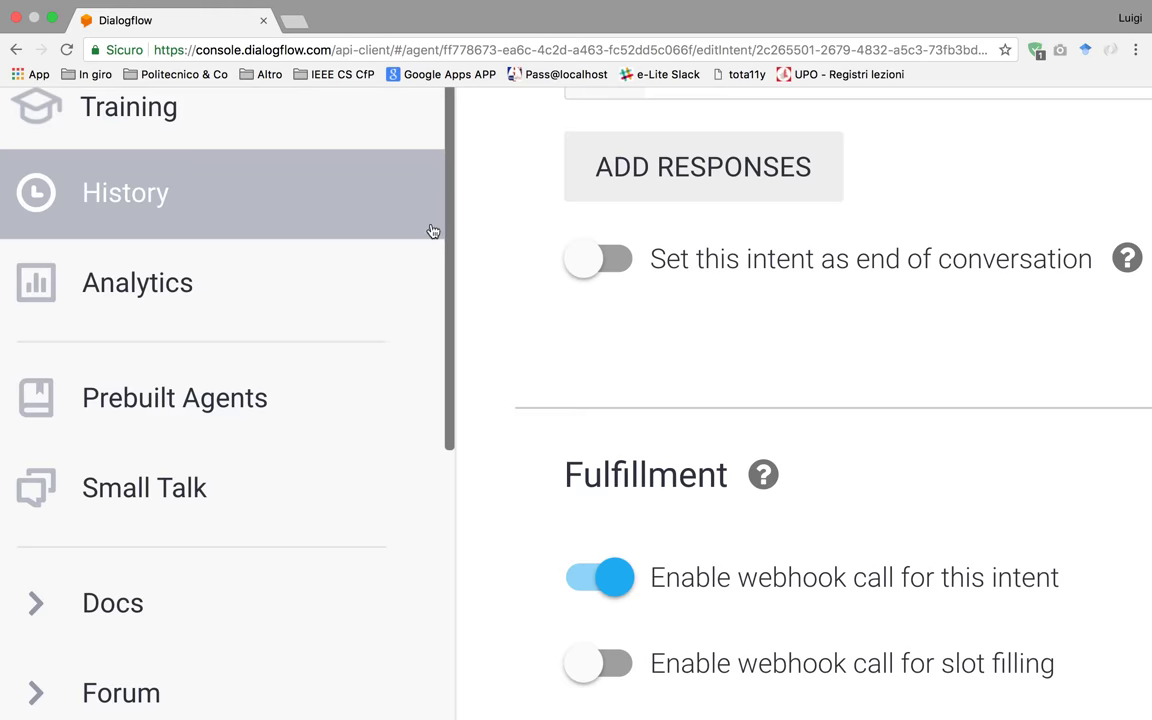
scroll(506, 228, "up", 6)
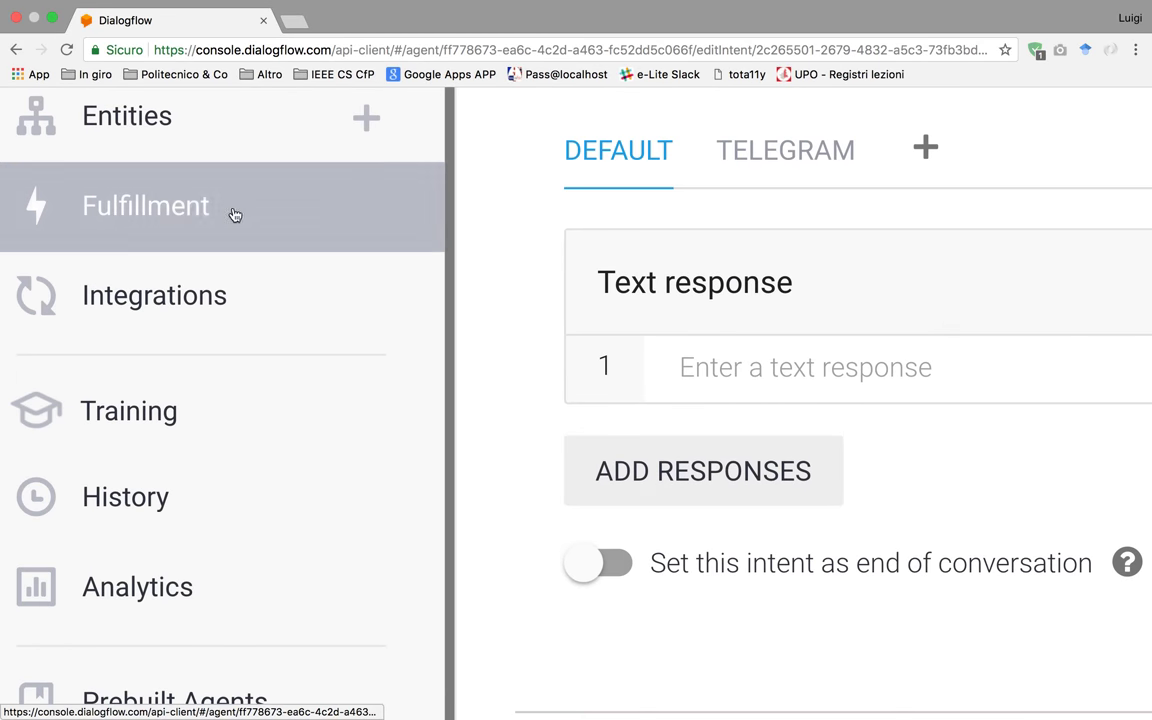
left_click(234, 213)
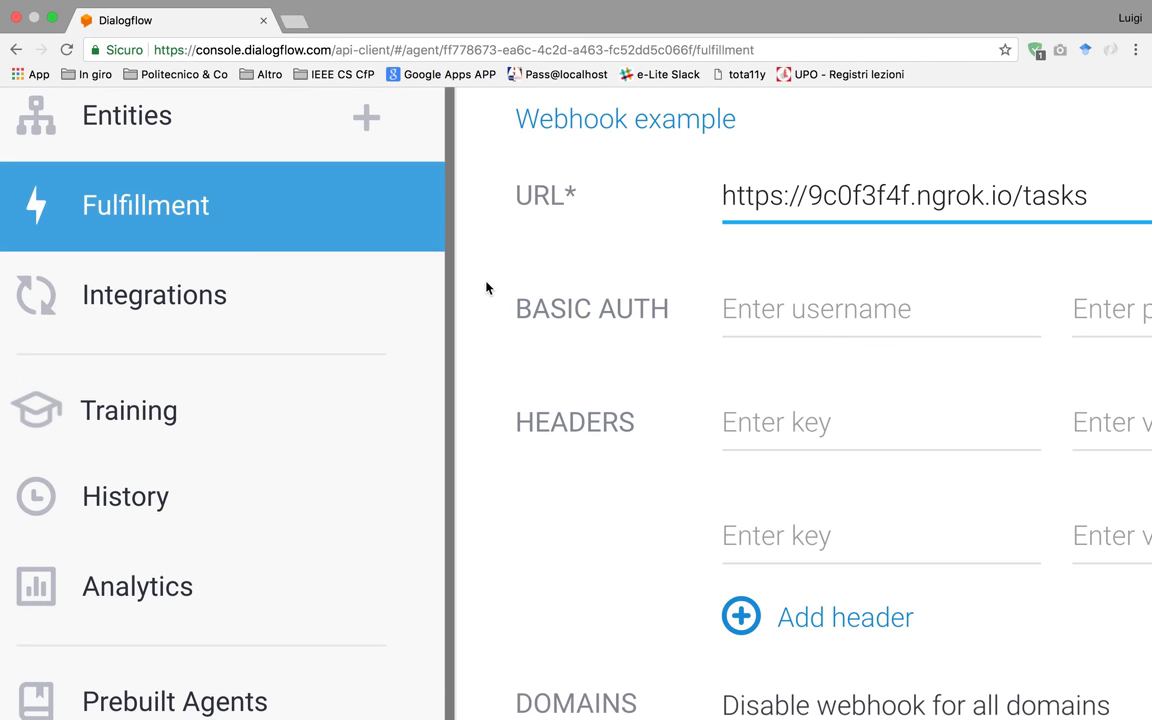
scroll(486, 288, "right", 4)
scroll(486, 288, "right", 3)
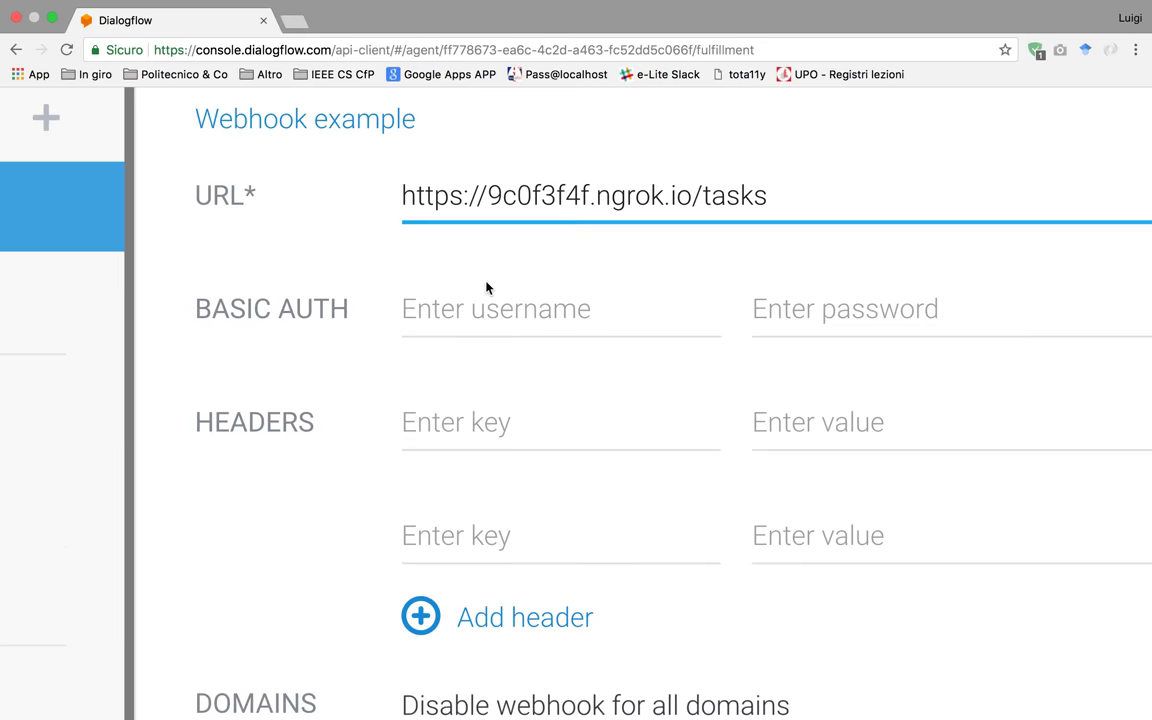
scroll(303, 244, "up", 6)
scroll(305, 244, "right", 5)
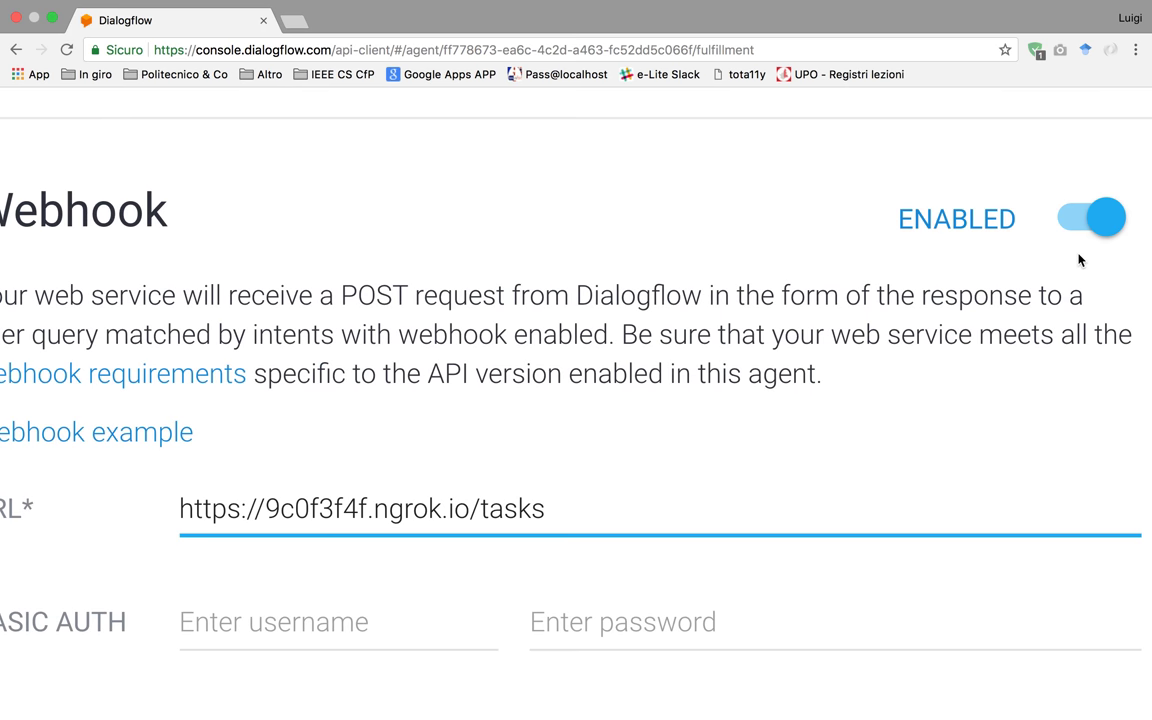
scroll(1079, 258, "down", 3)
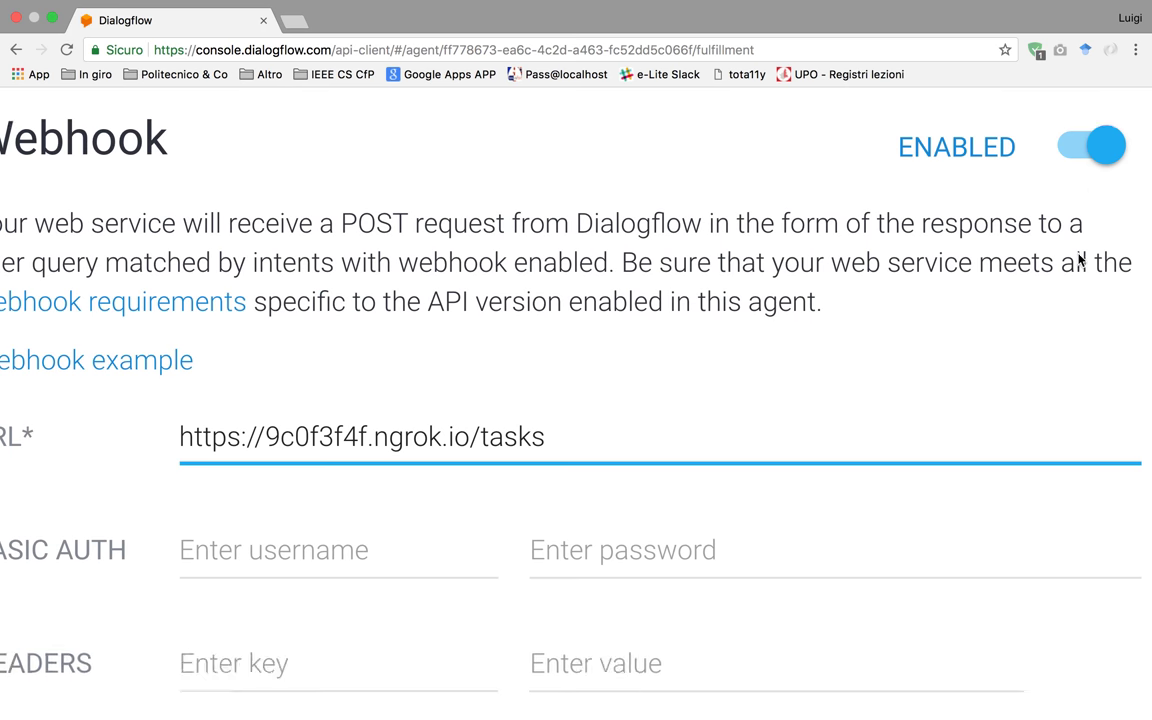
scroll(862, 227, "left", 2)
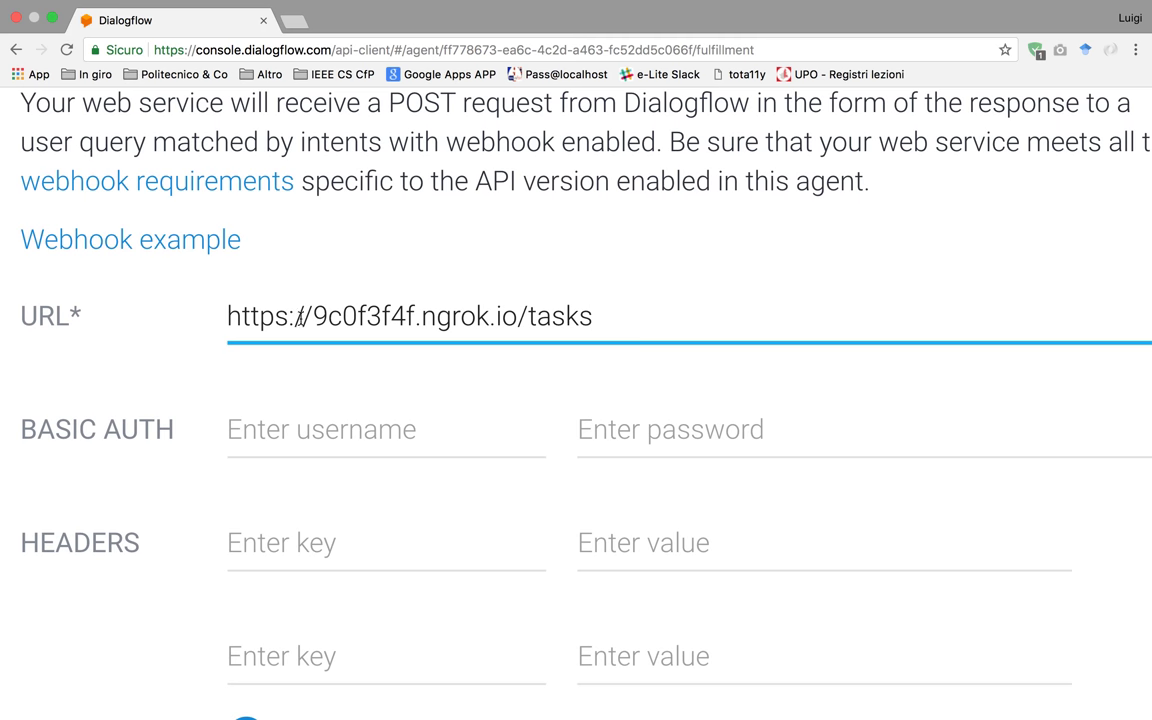
left_click_drag(229, 316, 520, 318)
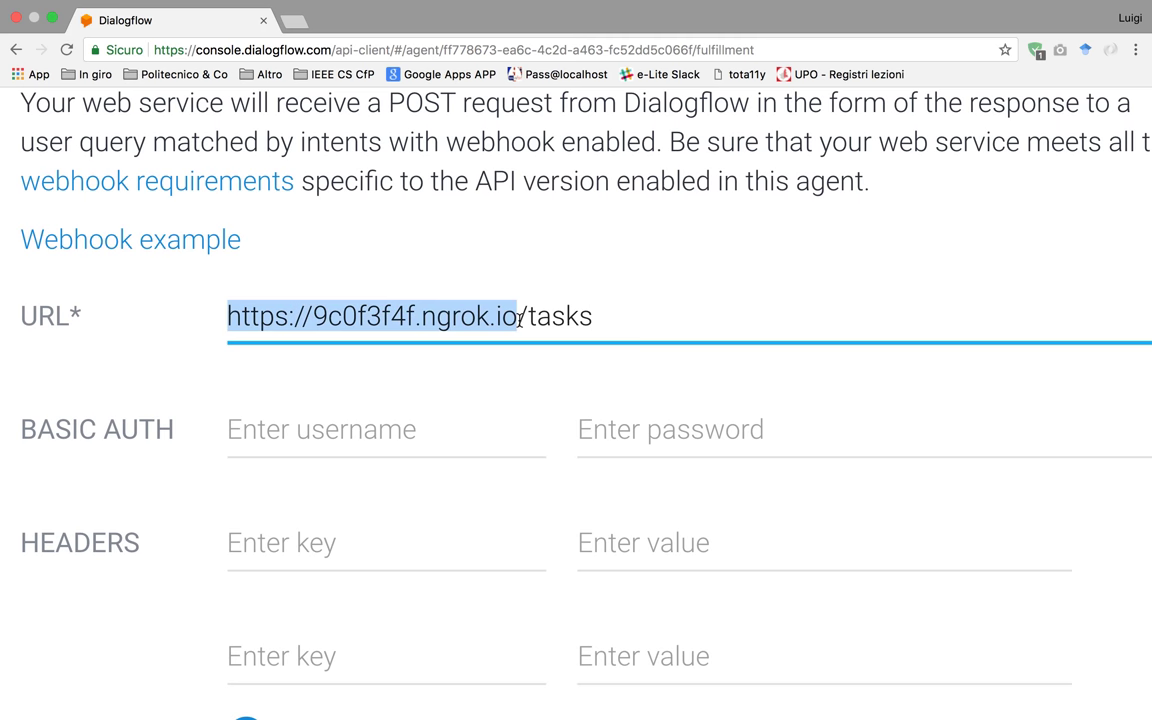